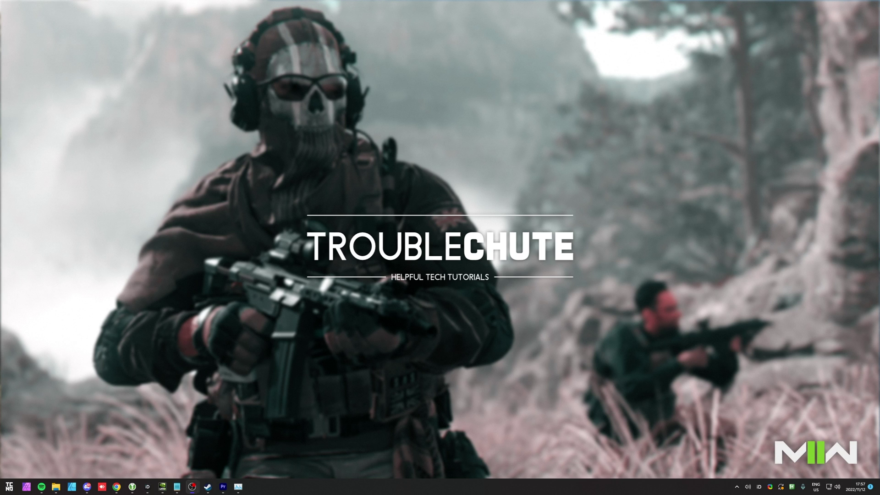
Open Steam and view the local files properties of Call of Duty: Modern Warfare II.
{"action": "left_click", "coordinate": [219, 434]}
{"action": "left_click", "coordinate": [208, 486]}
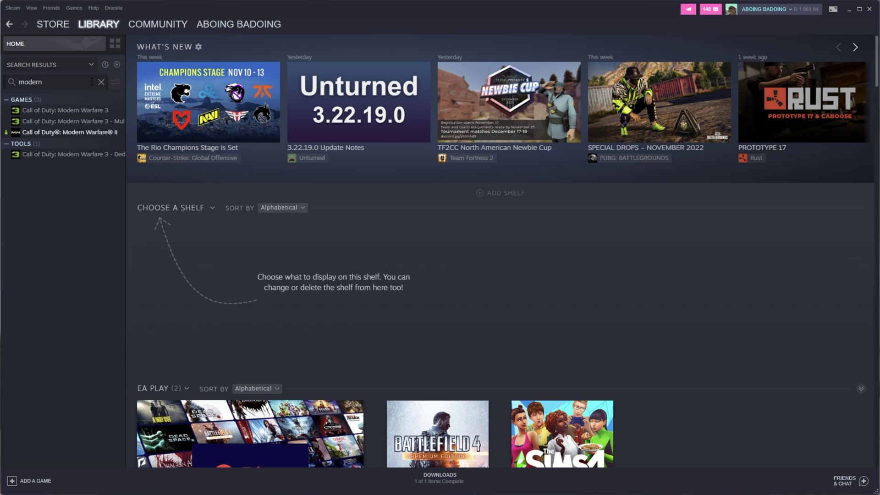
{"action": "left_click", "coordinate": [101, 132]}
{"action": "right_click", "coordinate": [100, 131]}
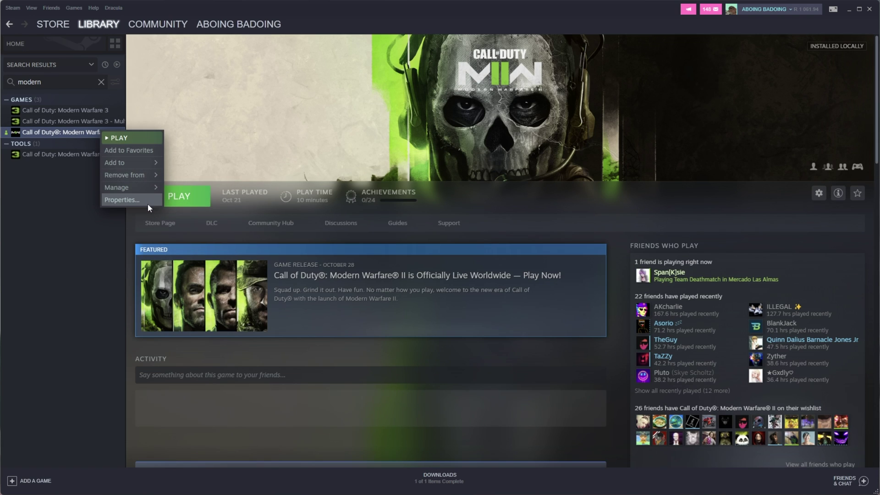
{"action": "left_click", "coordinate": [148, 201]}
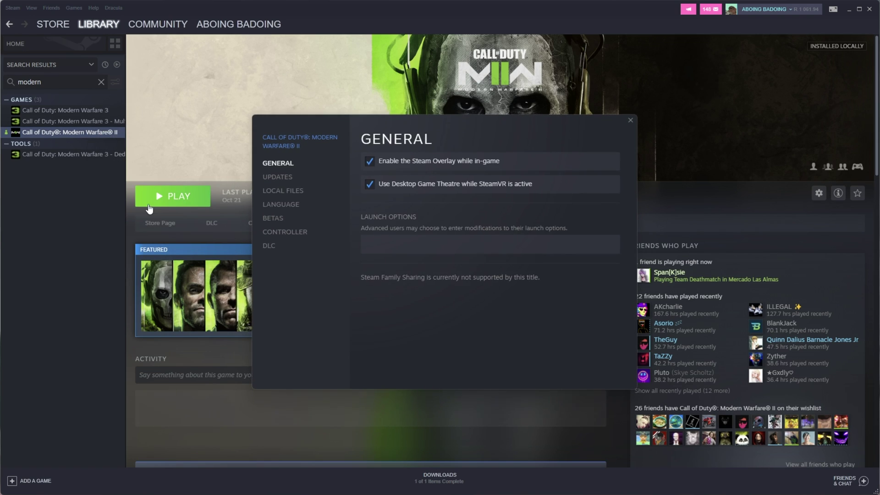
{"action": "left_click", "coordinate": [298, 194]}
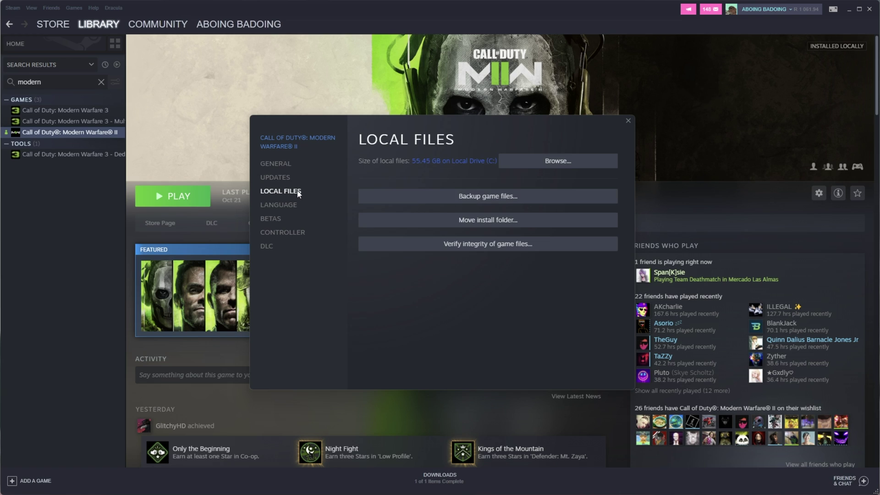
{"action": "left_click", "coordinate": [627, 121]}
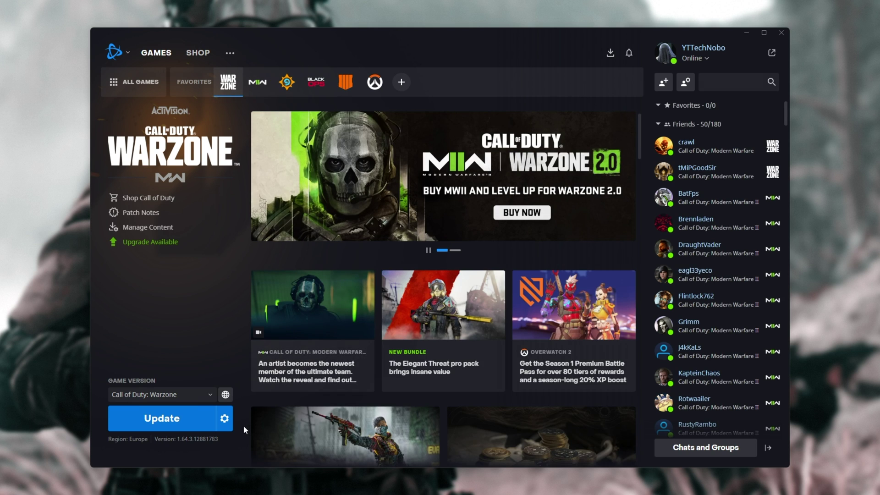
From Battle.net, show Overwatch 2's install folder in File Explorer and go up to the GAMES folder.
{"action": "left_click", "coordinate": [224, 418]}
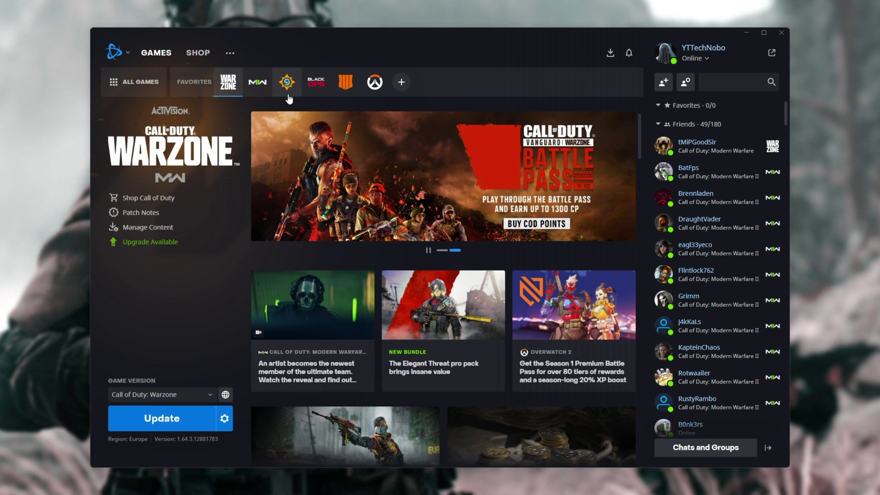
{"action": "left_click", "coordinate": [374, 85]}
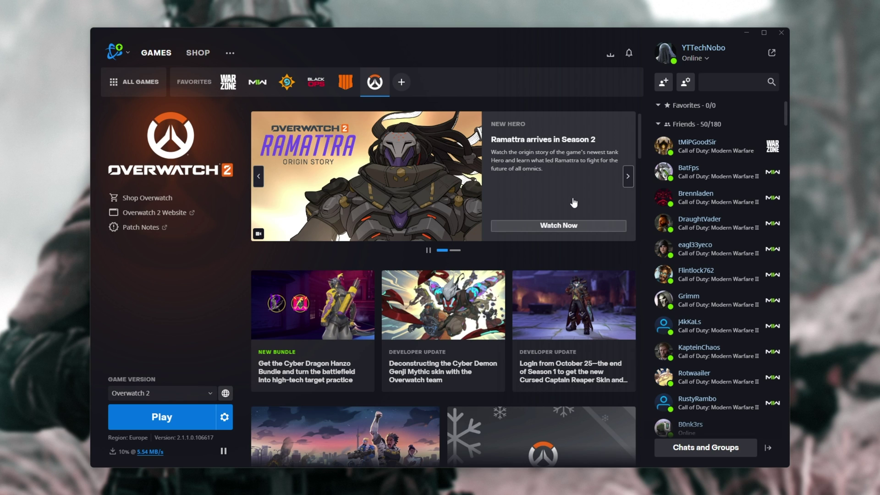
{"action": "left_click", "coordinate": [225, 417]}
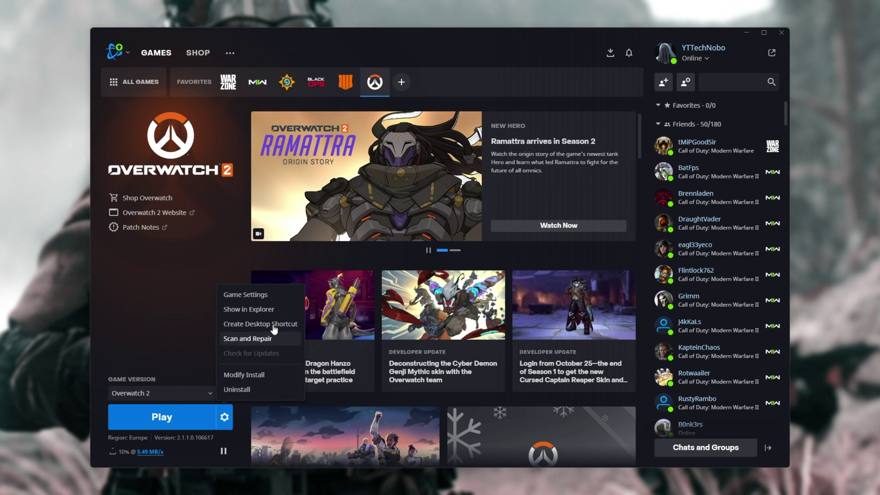
{"action": "left_click", "coordinate": [249, 309]}
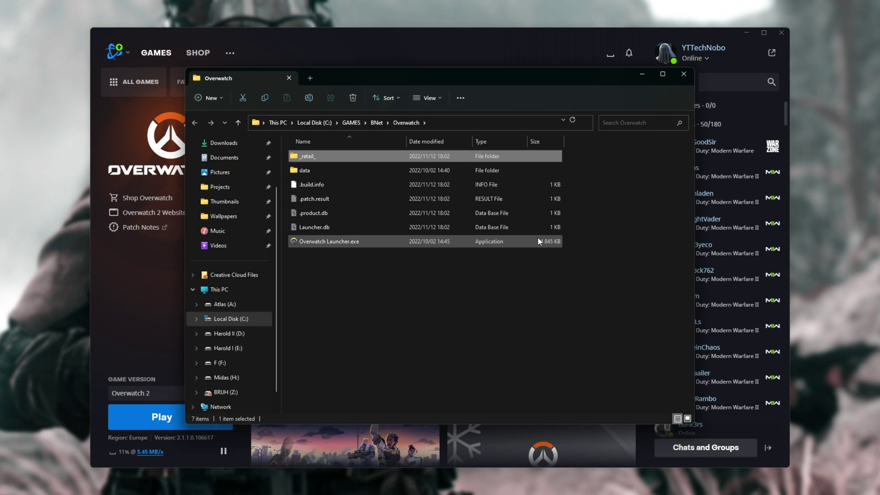
{"action": "left_click", "coordinate": [374, 123]}
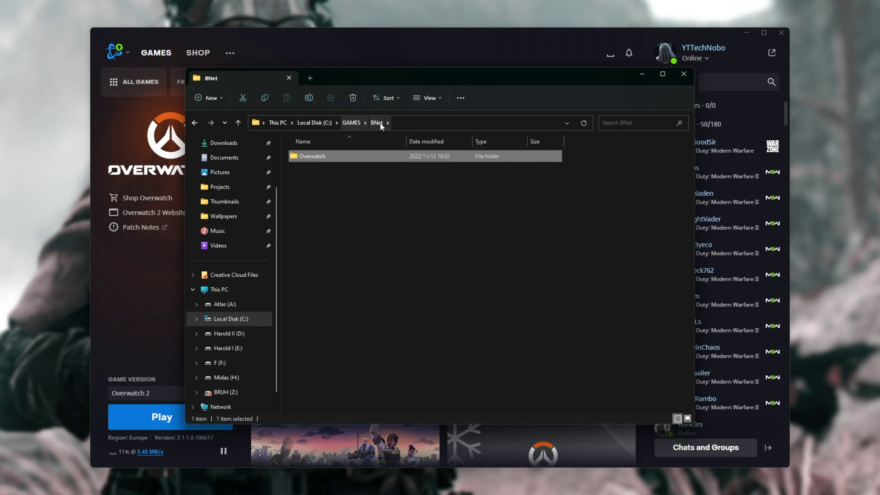
{"action": "double_click", "coordinate": [369, 157]}
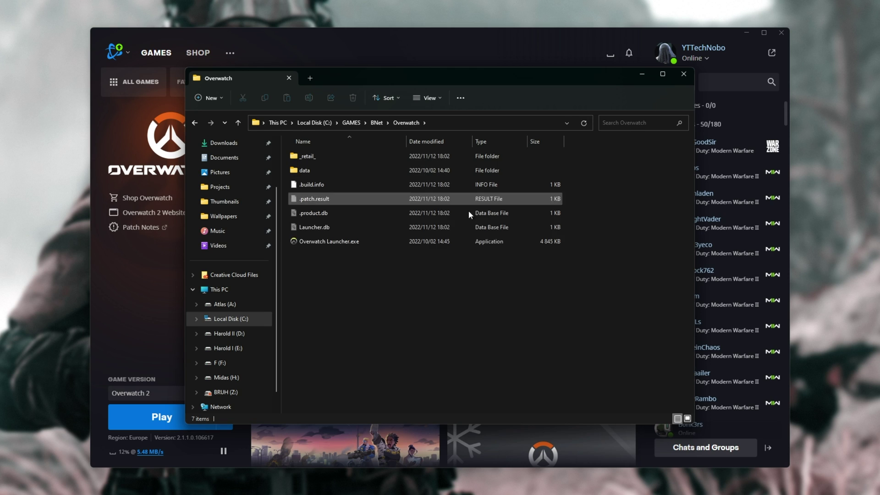
{"action": "left_click", "coordinate": [383, 125]}
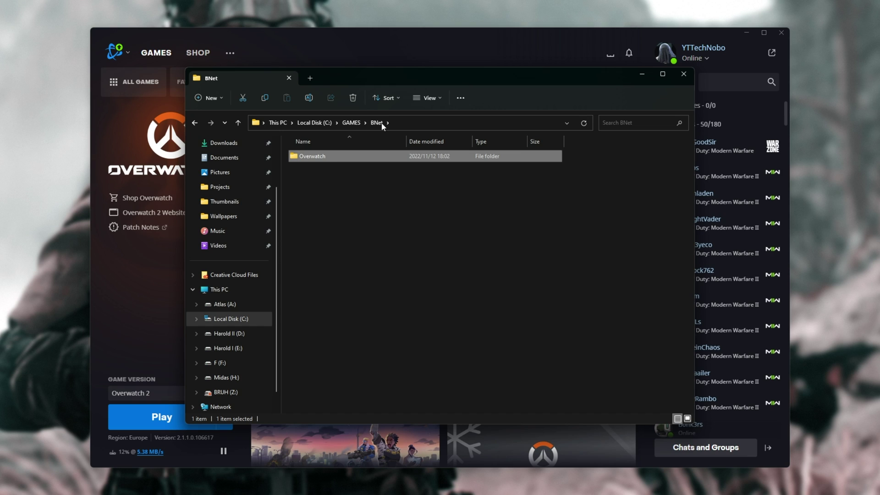
{"action": "left_click", "coordinate": [358, 124]}
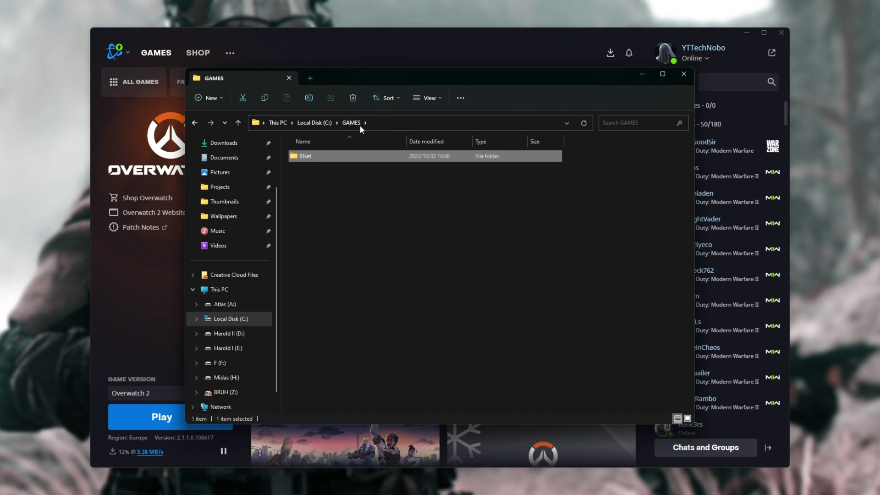
Pause the Overwatch 2 download in Battle.net and rename the BNet folder inside GAMES to BNet2.
{"action": "left_click", "coordinate": [324, 156]}
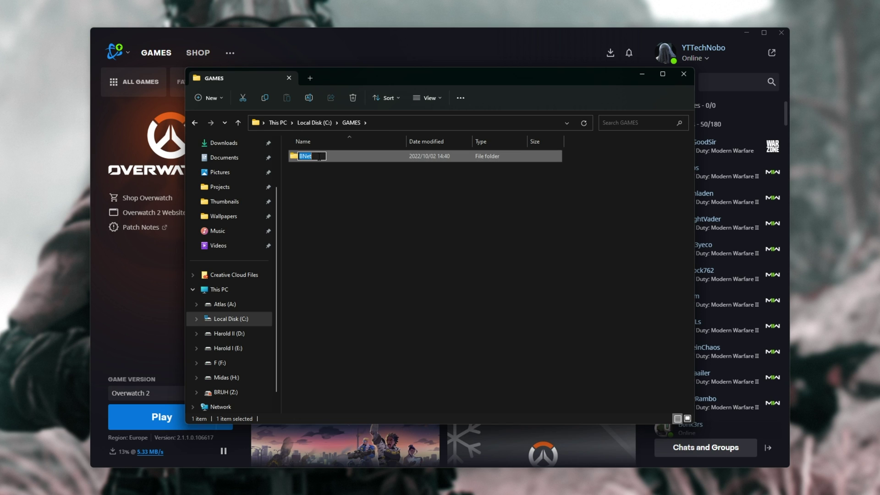
{"action": "left_click", "coordinate": [224, 452]}
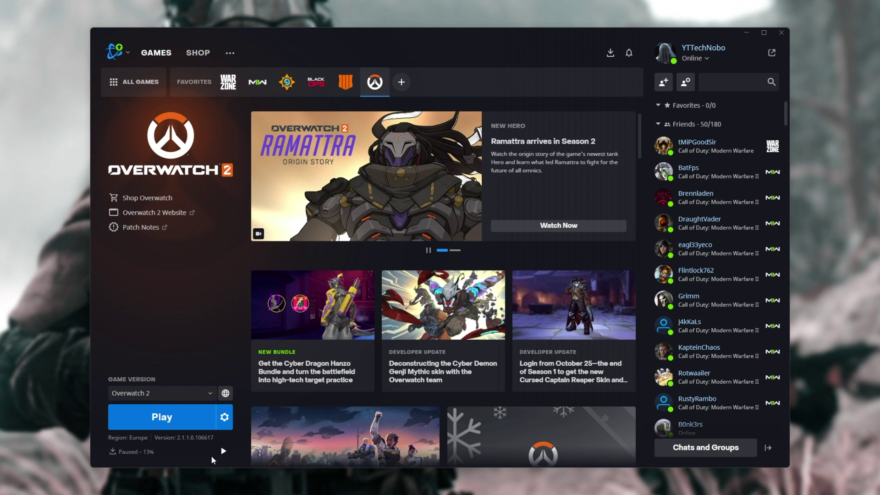
{"action": "key", "text": "alt+Tab"}
{"action": "key", "text": "F2"}
{"action": "type", "text": "BNet2"}
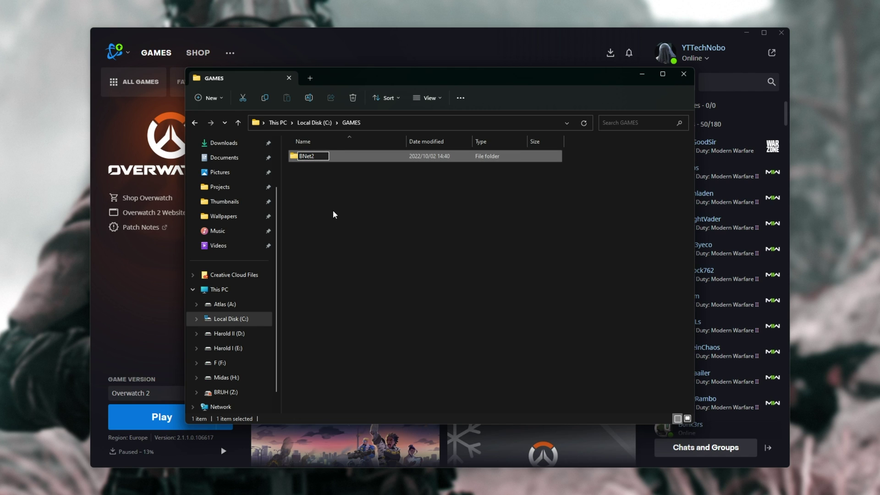
{"action": "key", "text": "Return"}
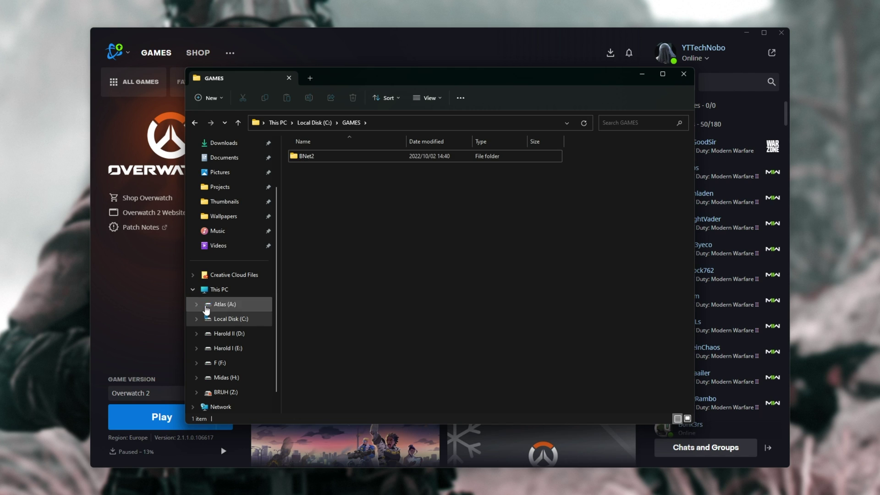
Switch to Battle.net and uninstall Overwatch 2.
{"action": "left_click", "coordinate": [160, 322]}
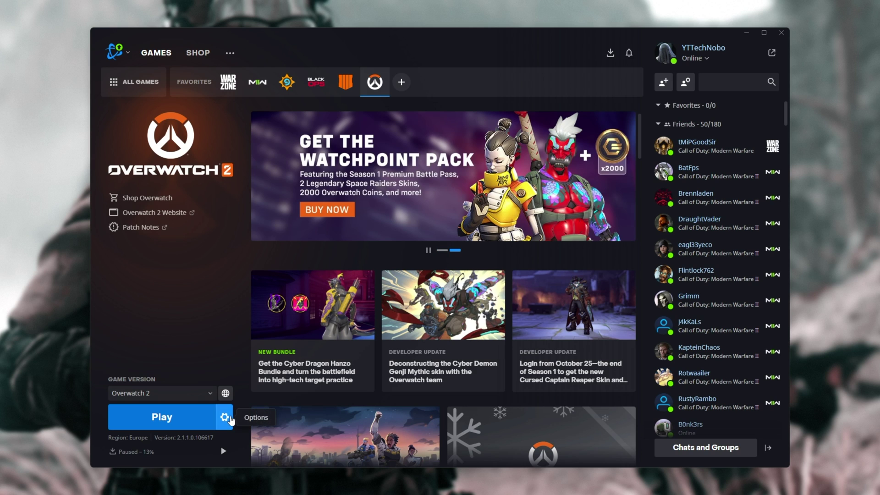
{"action": "left_click", "coordinate": [224, 417]}
{"action": "left_click", "coordinate": [236, 390]}
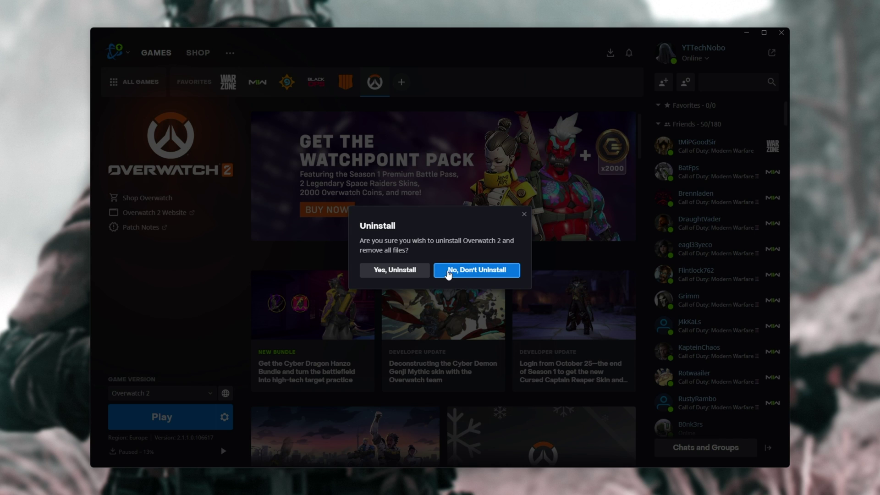
{"action": "left_click", "coordinate": [399, 270]}
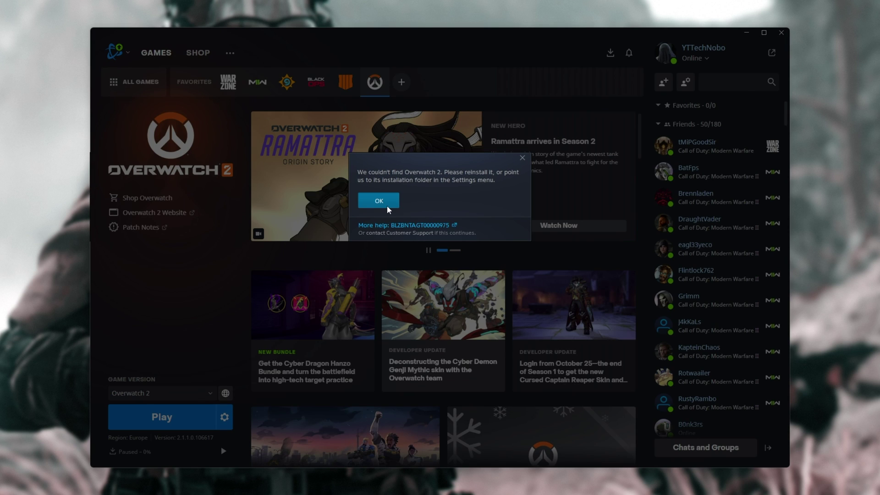
{"action": "left_click", "coordinate": [388, 207]}
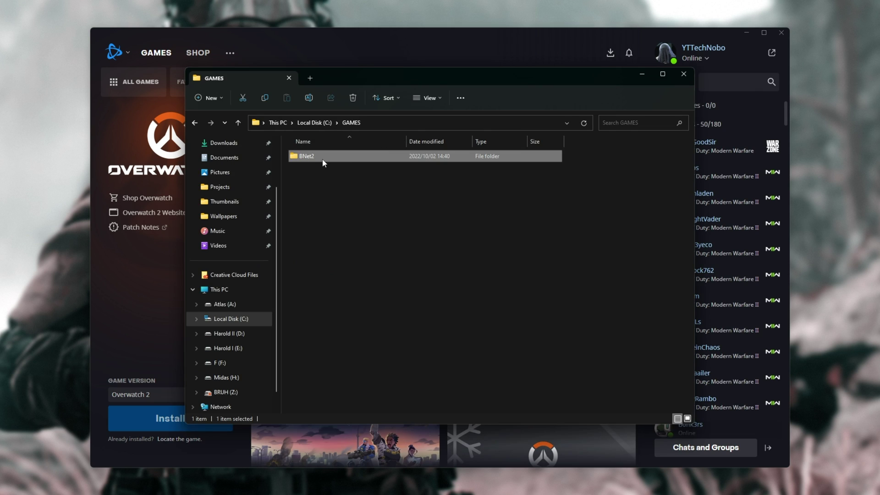
In File Explorer, rename the BNet2 folder back to BNet.
{"action": "key", "text": "F2"}
{"action": "key", "text": "End"}
{"action": "key", "text": "BackSpace"}
{"action": "key", "text": "Return"}
In Battle.net, locate the existing Overwatch 2 installation by choosing the Overwatch folder in C:\GAMES\BNet, and minimize the launcher.
{"action": "left_click", "coordinate": [156, 257]}
{"action": "left_click", "coordinate": [180, 438]}
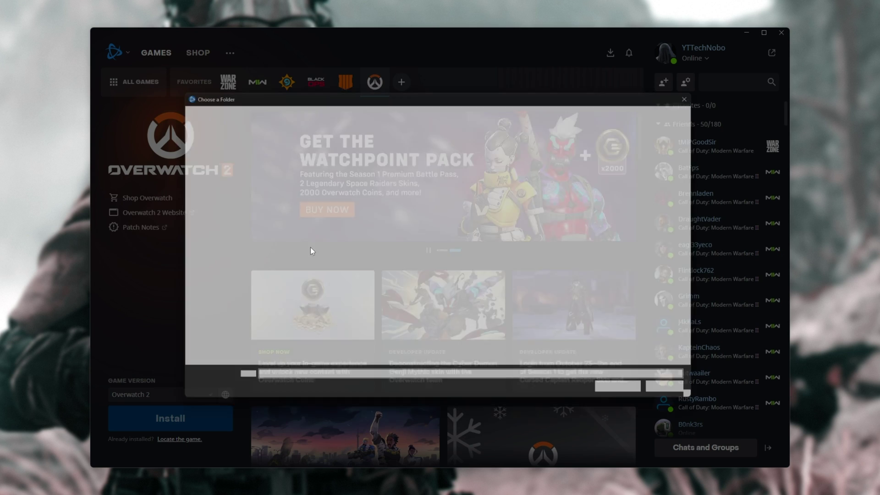
{"action": "left_click", "coordinate": [315, 157]}
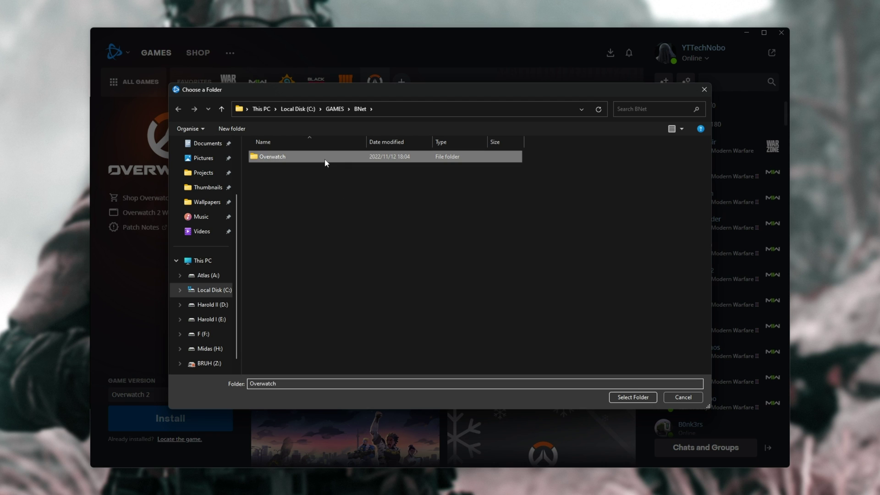
{"action": "left_click", "coordinate": [633, 398]}
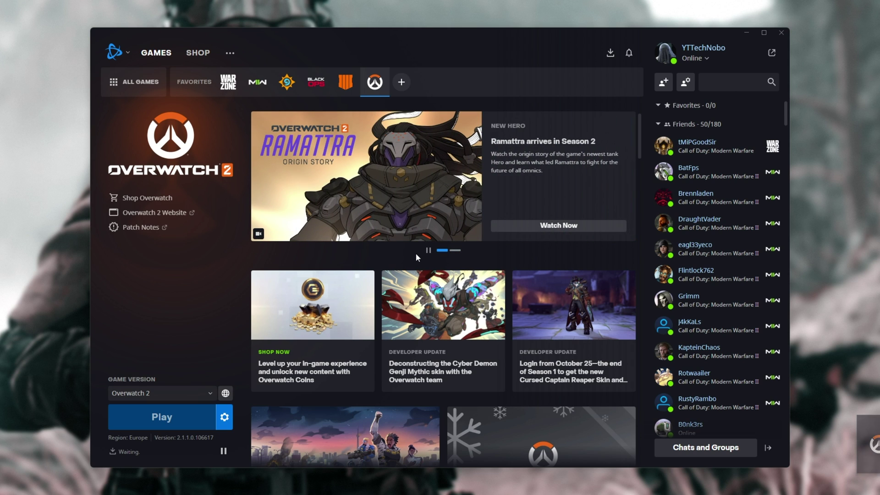
{"action": "left_click", "coordinate": [201, 416]}
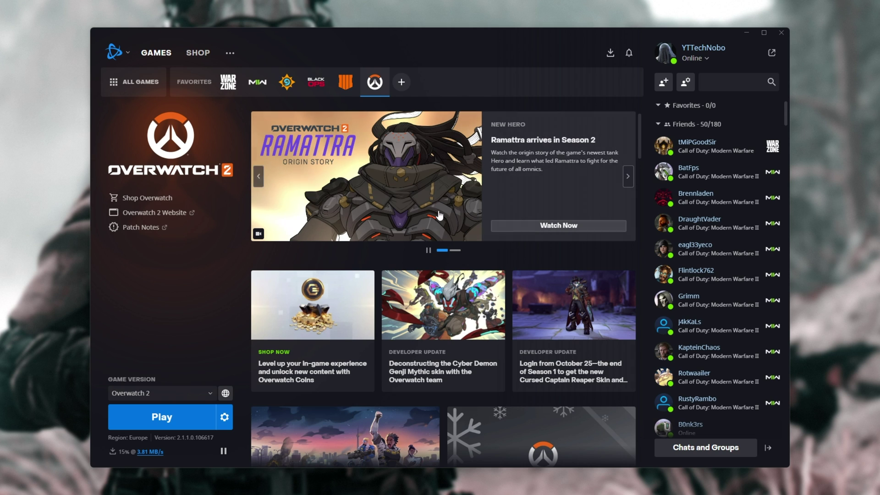
{"action": "left_click", "coordinate": [747, 32]}
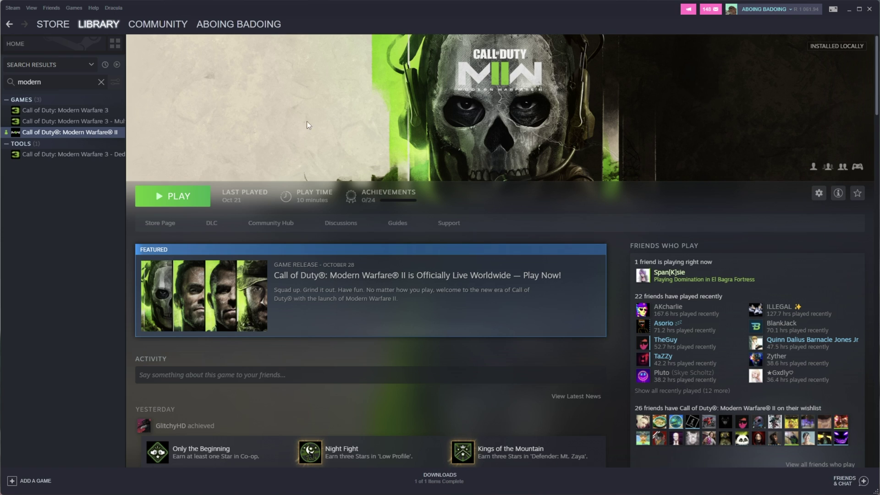
In Steam, browse the local files of Call of Duty: Modern Warfare II and go up to the common folder.
{"action": "right_click", "coordinate": [100, 132]}
{"action": "mouse_move", "coordinate": [151, 188]}
{"action": "left_click", "coordinate": [211, 197]}
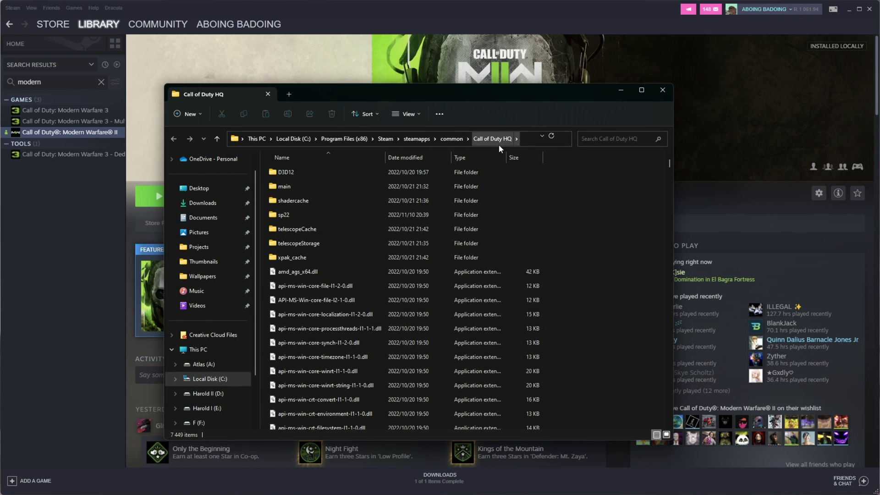
{"action": "scroll", "coordinate": [531, 233], "scroll_direction": "down", "scroll_amount": 8}
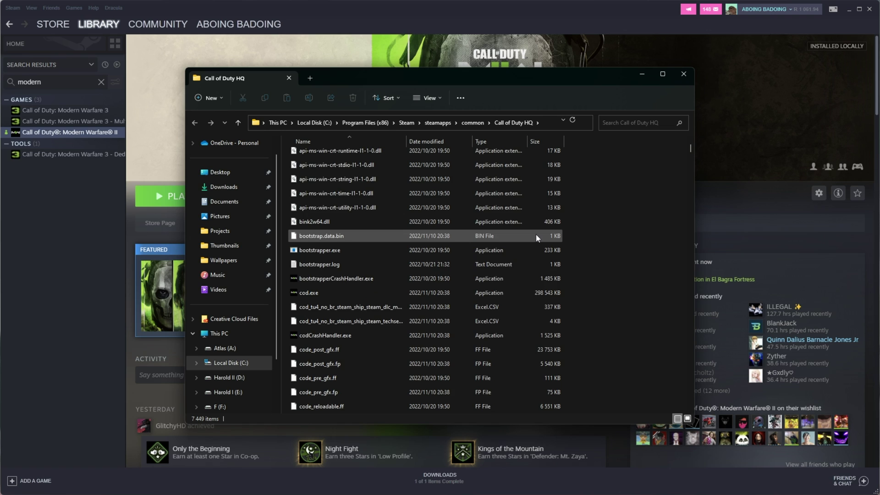
{"action": "scroll", "coordinate": [618, 215], "scroll_direction": "down", "scroll_amount": 20}
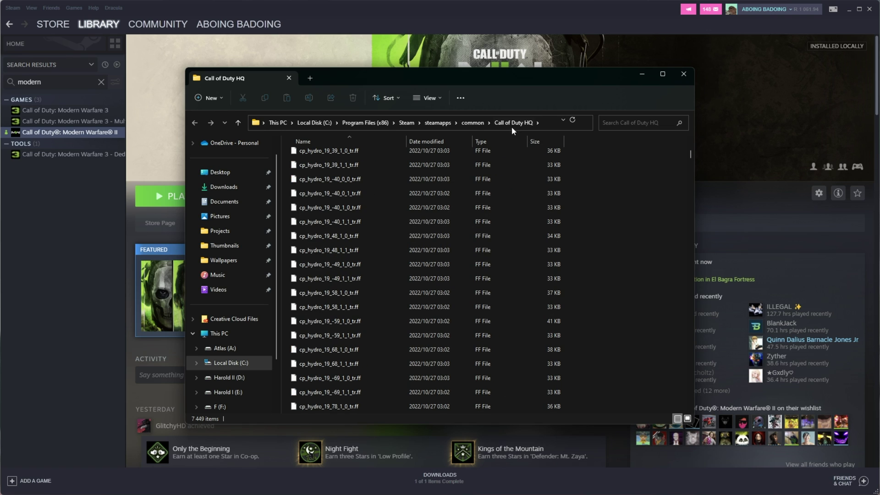
{"action": "left_click", "coordinate": [472, 123]}
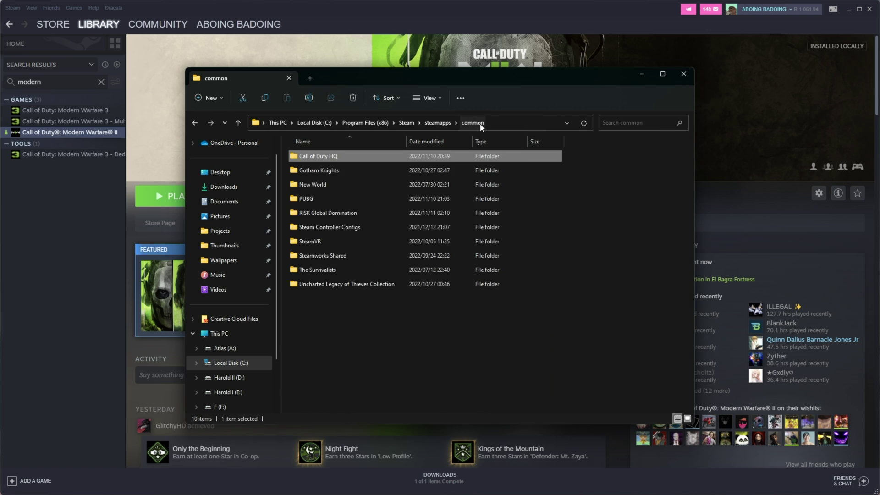
Rename the Call of Duty HQ folder in steamapps\common to Call of Duty HQ2.
{"action": "left_click", "coordinate": [342, 157]}
{"action": "key", "text": "End"}
{"action": "type", "text": "2"}
Return to Steam and uninstall Call of Duty: Modern Warfare II.
{"action": "left_click", "coordinate": [594, 183]}
{"action": "right_click", "coordinate": [113, 133]}
{"action": "mouse_move", "coordinate": [169, 190]}
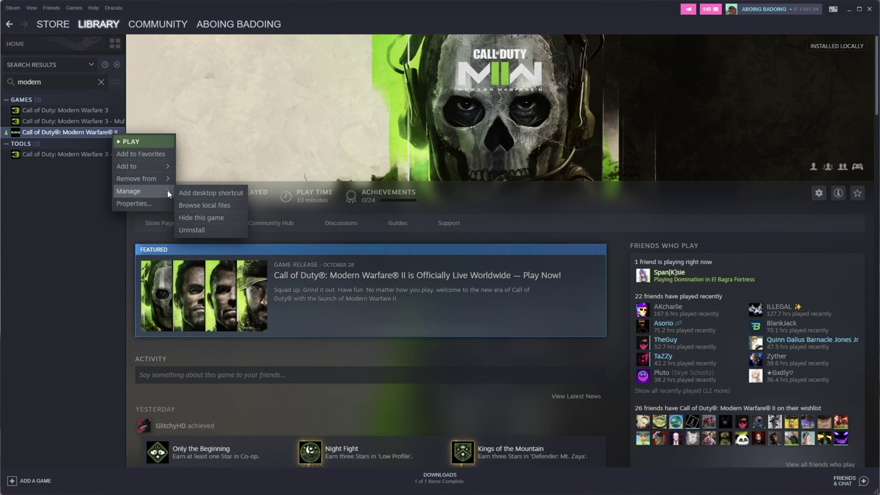
{"action": "left_click", "coordinate": [216, 230]}
{"action": "left_click", "coordinate": [381, 290]}
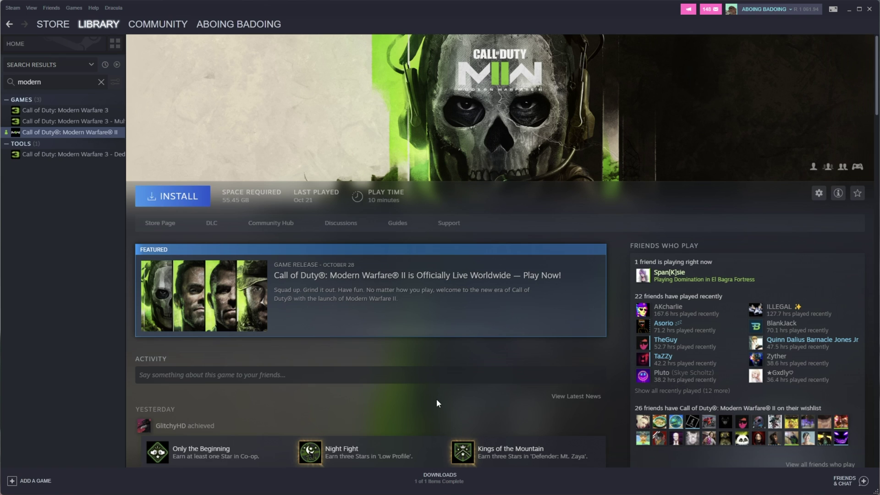
Start installing Call of Duty: Modern Warfare II under C:\Program Files (x86)\Steam, keeping the desktop and start menu shortcuts enabled.
{"action": "left_click", "coordinate": [177, 196]}
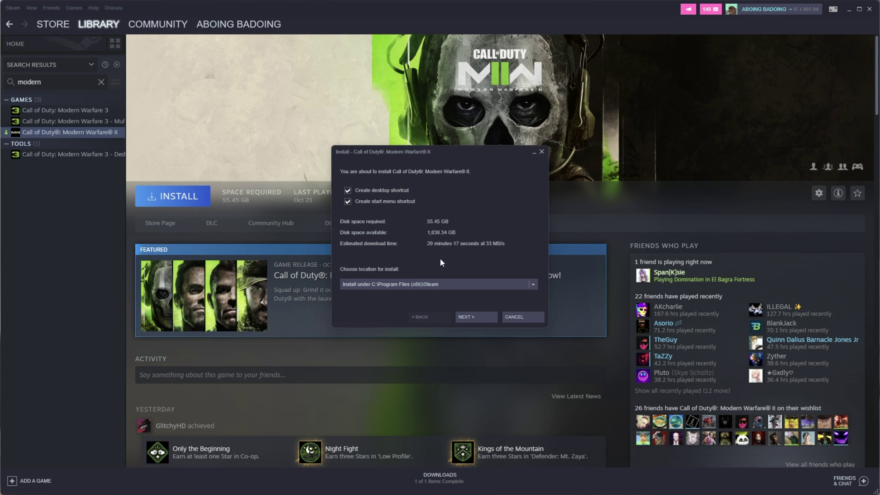
{"action": "key", "text": "alt+Tab"}
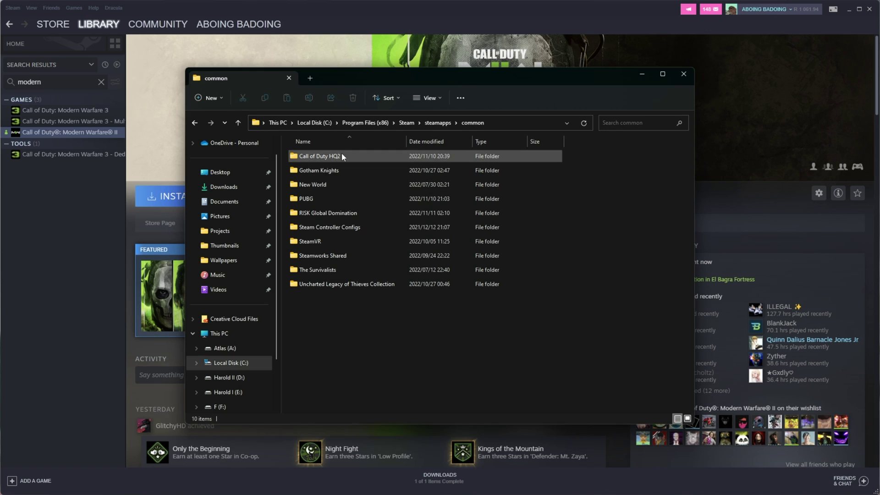
{"action": "left_click", "coordinate": [123, 209]}
{"action": "left_click", "coordinate": [482, 314]}
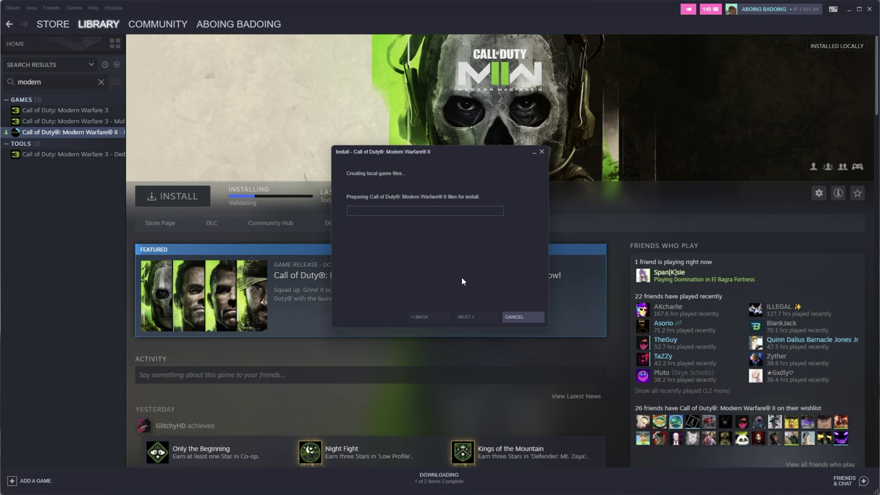
Stop the running installation of Call of Duty: Modern Warfare II and uninstall the partly installed game.
{"action": "left_click", "coordinate": [520, 317]}
{"action": "left_click", "coordinate": [183, 199]}
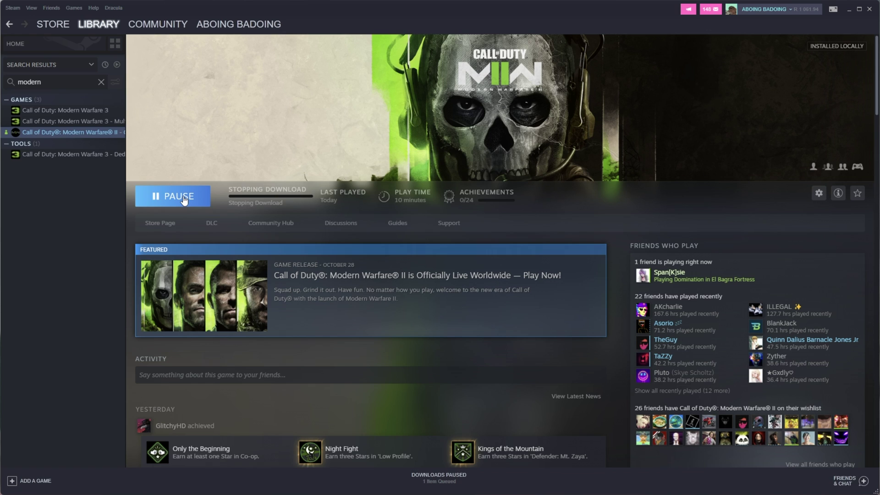
{"action": "right_click", "coordinate": [104, 133]}
{"action": "mouse_move", "coordinate": [128, 180]}
{"action": "left_click", "coordinate": [215, 229]}
{"action": "left_click", "coordinate": [401, 290]}
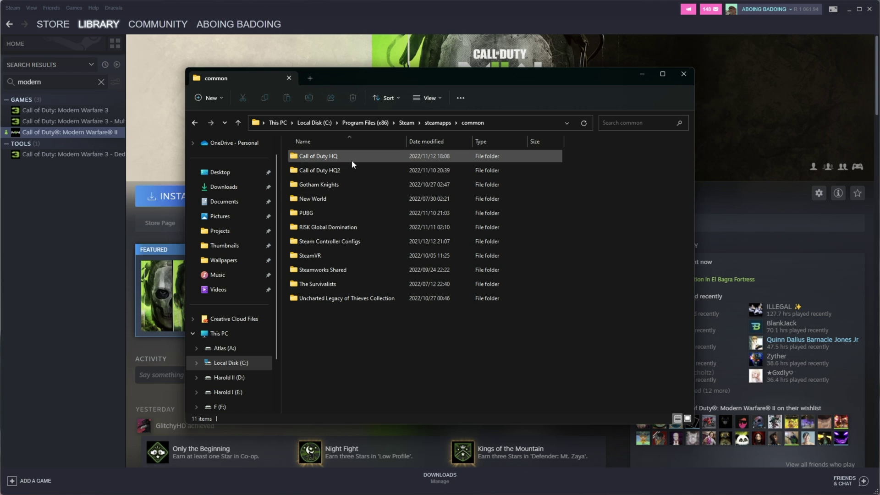
In File Explorer, cut all files and folders inside the Call of Duty HQ2 folder in steamapps\common.
{"action": "left_click", "coordinate": [351, 159]}
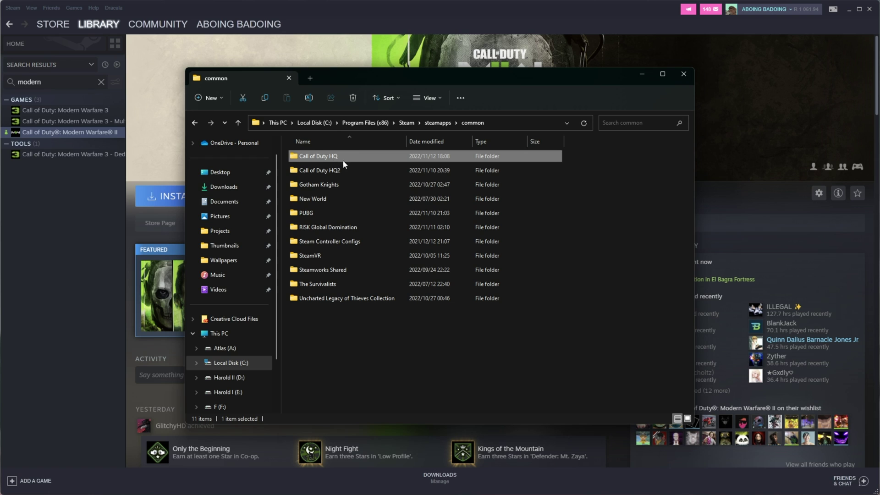
{"action": "double_click", "coordinate": [351, 171]}
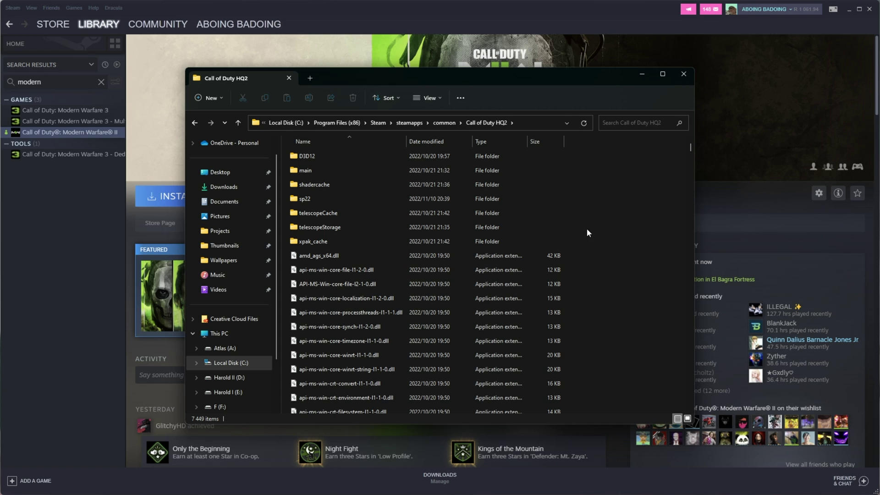
{"action": "key", "text": "ctrl+a"}
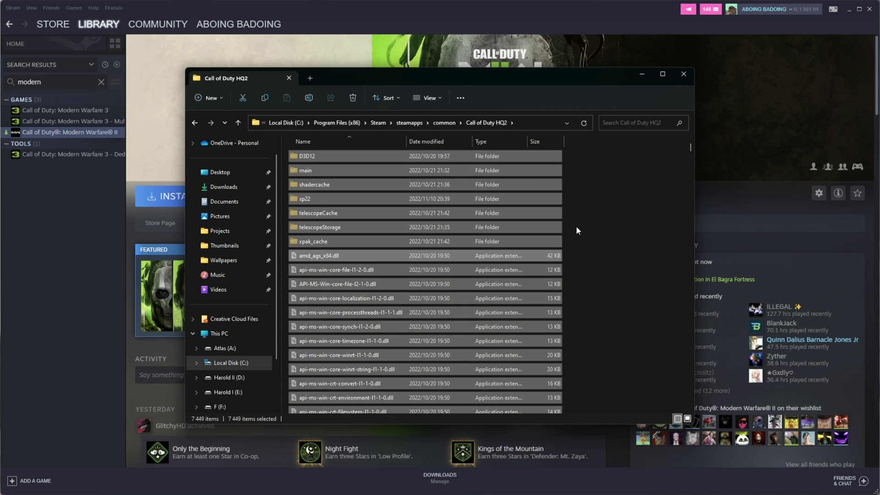
{"action": "right_click", "coordinate": [401, 168]}
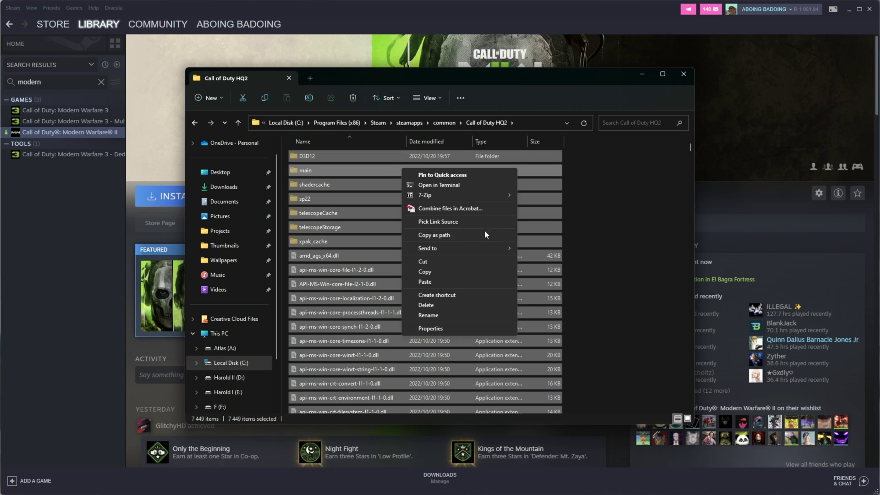
{"action": "left_click", "coordinate": [449, 262]}
Paste the cut game files into the new Call of Duty HQ folder in steamapps\common.
{"action": "key", "text": "alt+Up"}
{"action": "left_click", "coordinate": [340, 155]}
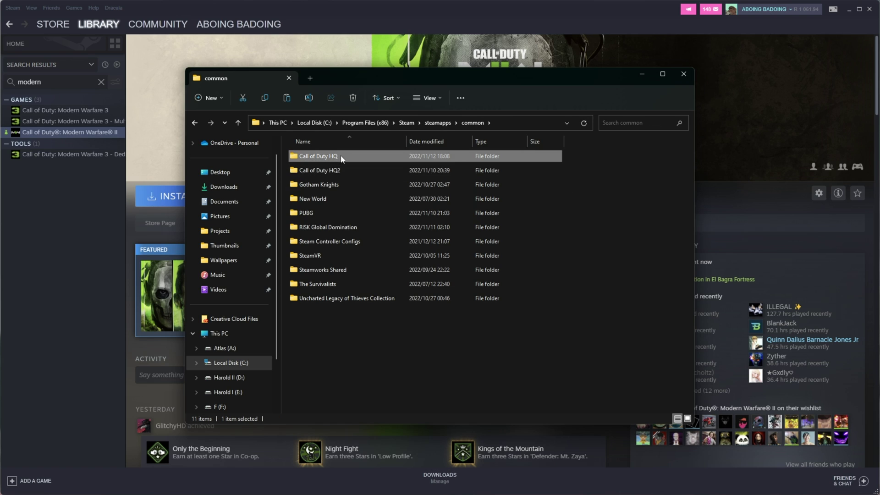
{"action": "double_click", "coordinate": [355, 155]}
{"action": "right_click", "coordinate": [370, 179]}
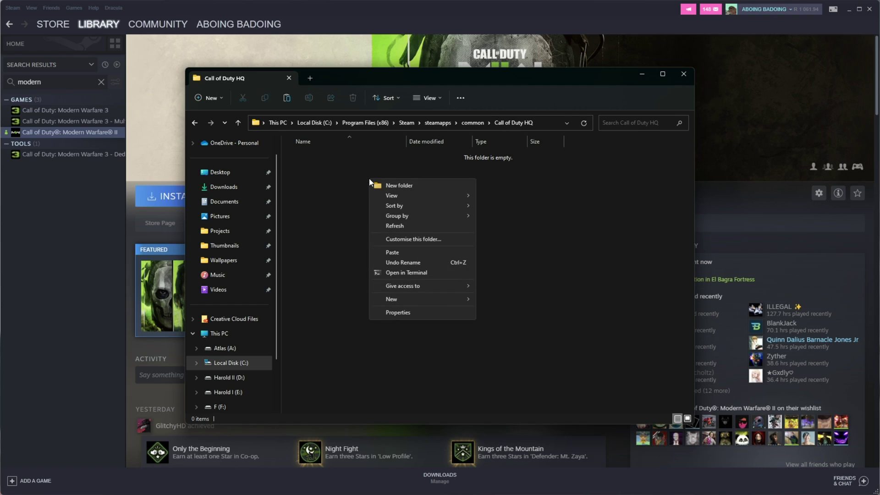
{"action": "left_click", "coordinate": [422, 254]}
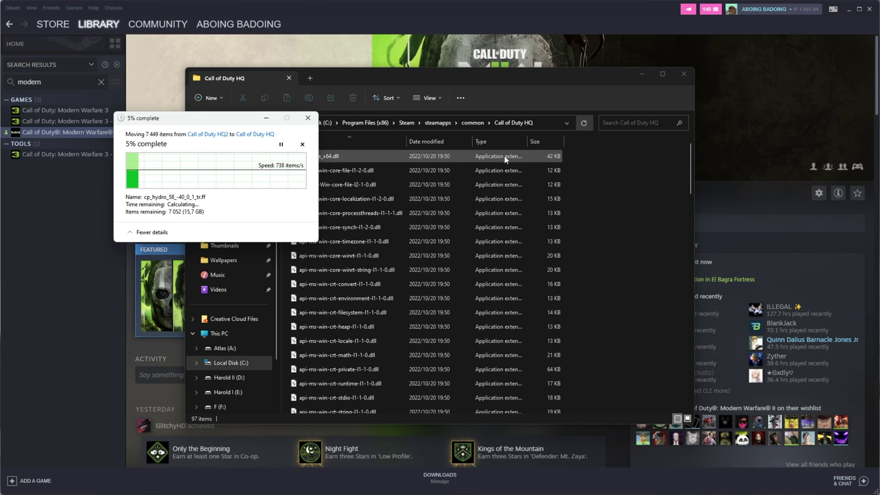
{"action": "left_click_drag", "start_coordinate": [246, 120], "coordinate": [460, 189]}
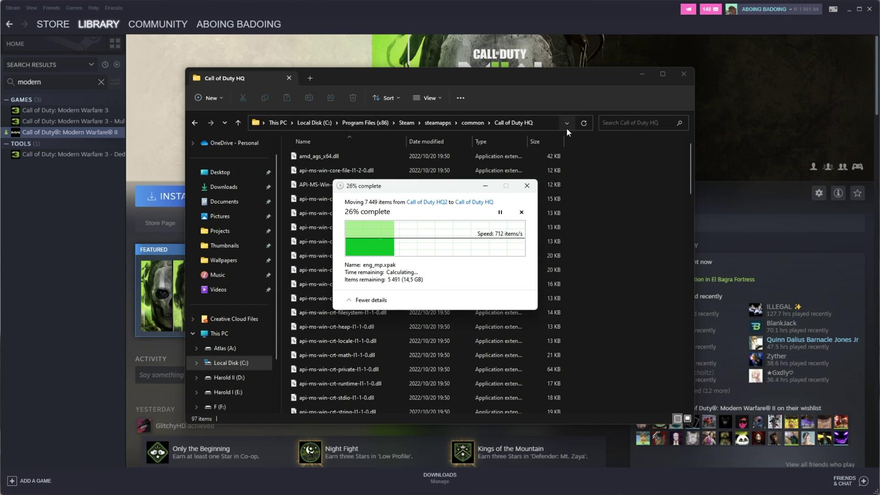
Go back to the common folder, check the contents of Call of Duty HQ2, and delete that folder.
{"action": "left_click", "coordinate": [472, 123]}
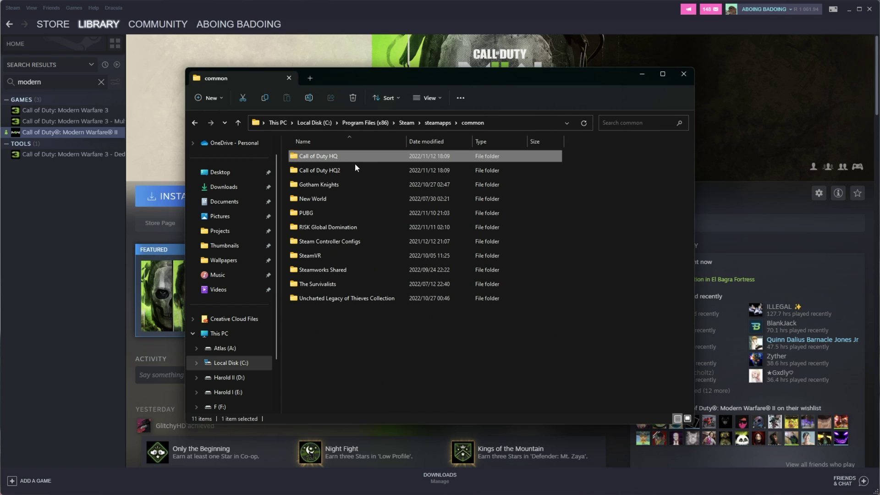
{"action": "double_click", "coordinate": [357, 170]}
{"action": "key", "text": "alt+Left"}
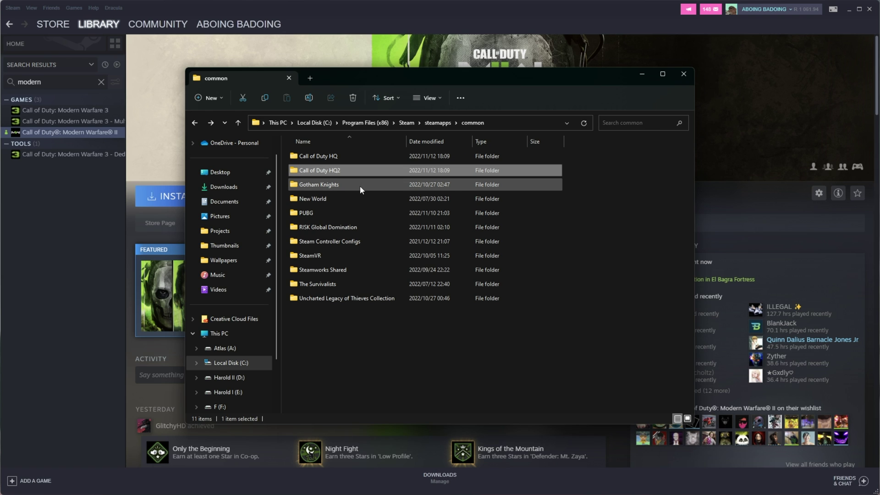
{"action": "key", "text": "Delete"}
{"action": "key", "text": "Return"}
Install Call of Duty: Modern Warfare II under C:\Program Files (x86)\Steam with both shortcuts enabled, and view its progress in Steam's downloads.
{"action": "left_click", "coordinate": [165, 196]}
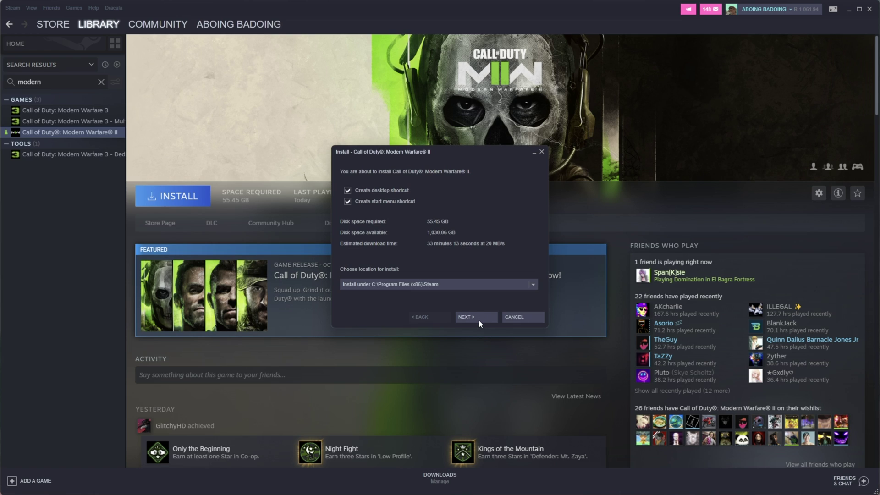
{"action": "left_click", "coordinate": [479, 318]}
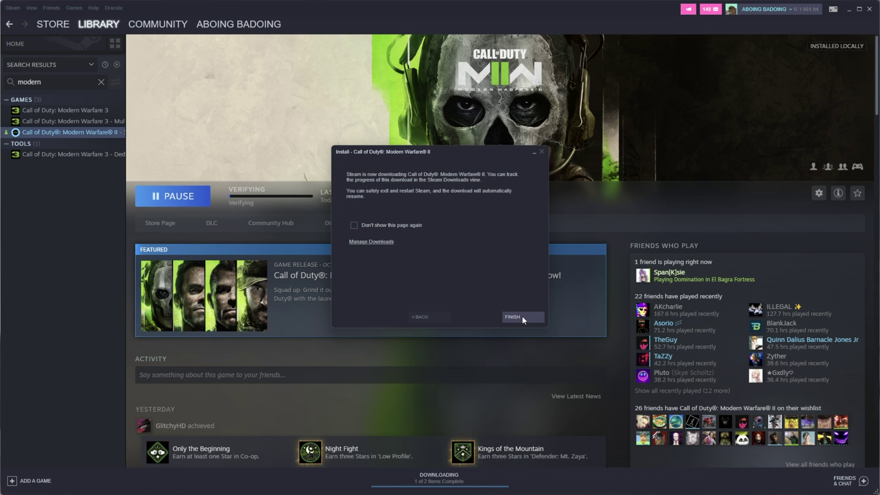
{"action": "left_click", "coordinate": [522, 315]}
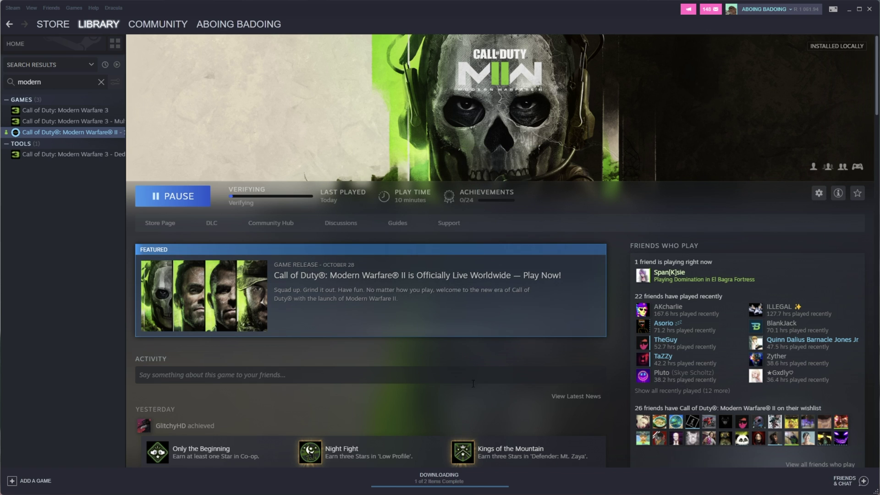
{"action": "left_click", "coordinate": [436, 478]}
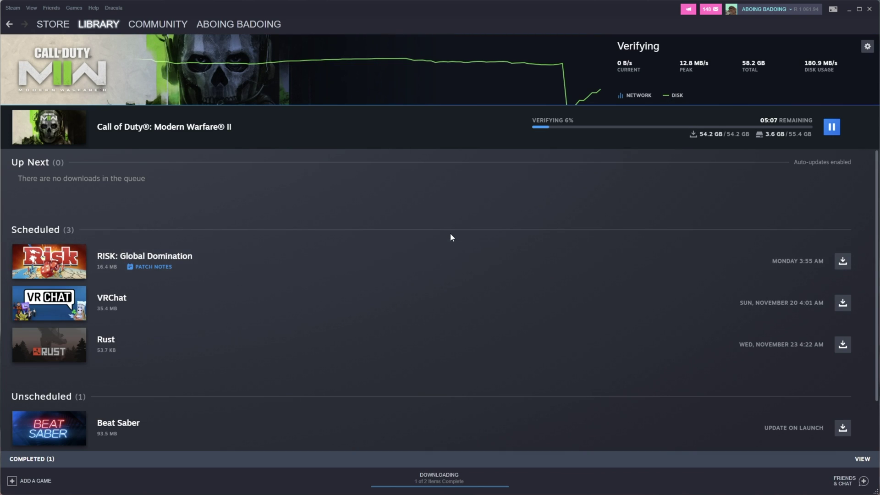